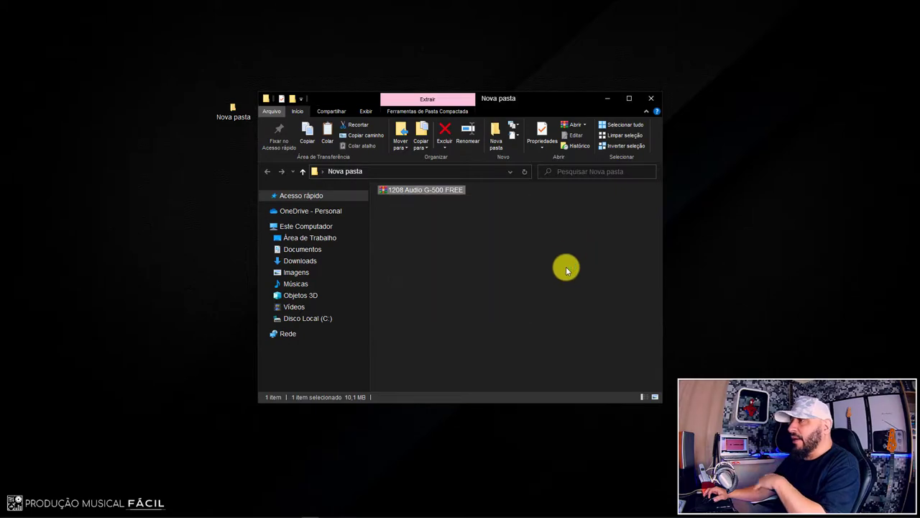
# Open the 1208 Audio G-500 FREE folder and launch the G-500 VST2 FREE Setup installer, keeping its window clear of the folder window
pyautogui.click(399, 193)
pyautogui.doubleClick(399, 192)
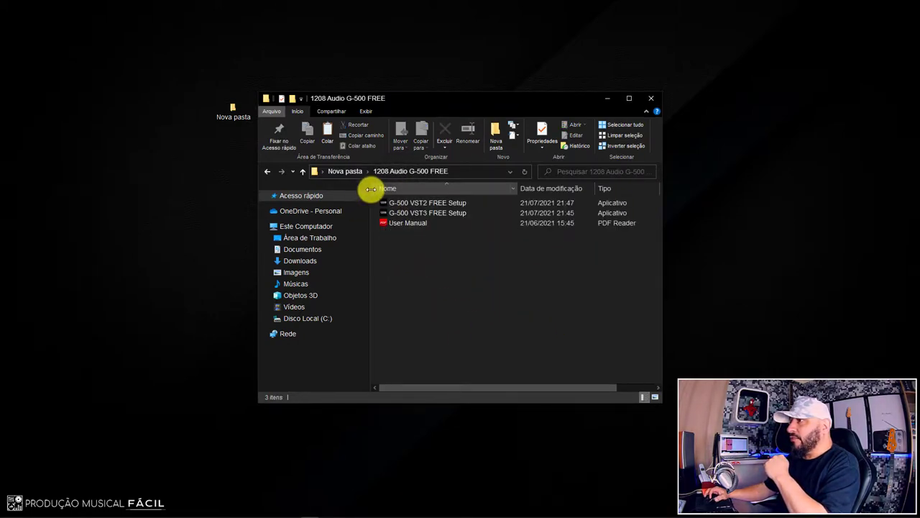
pyautogui.click(433, 204)
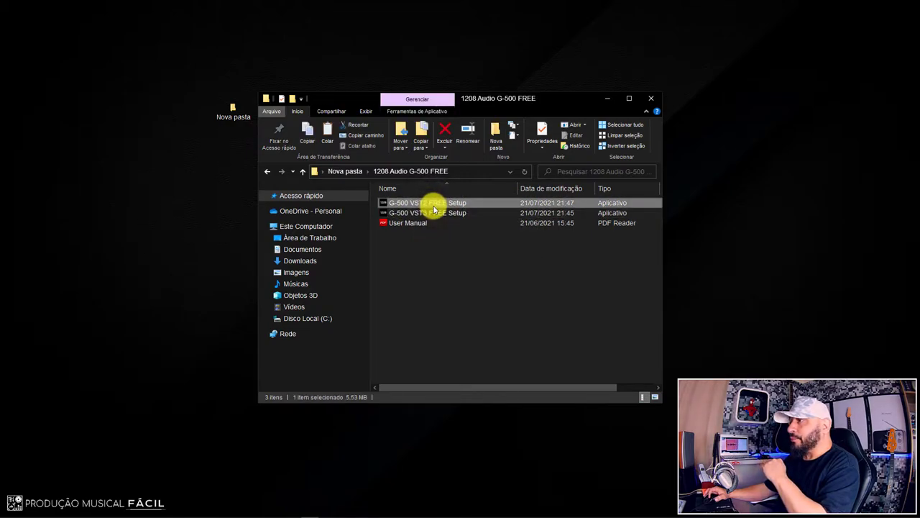
pyautogui.doubleClick(433, 207)
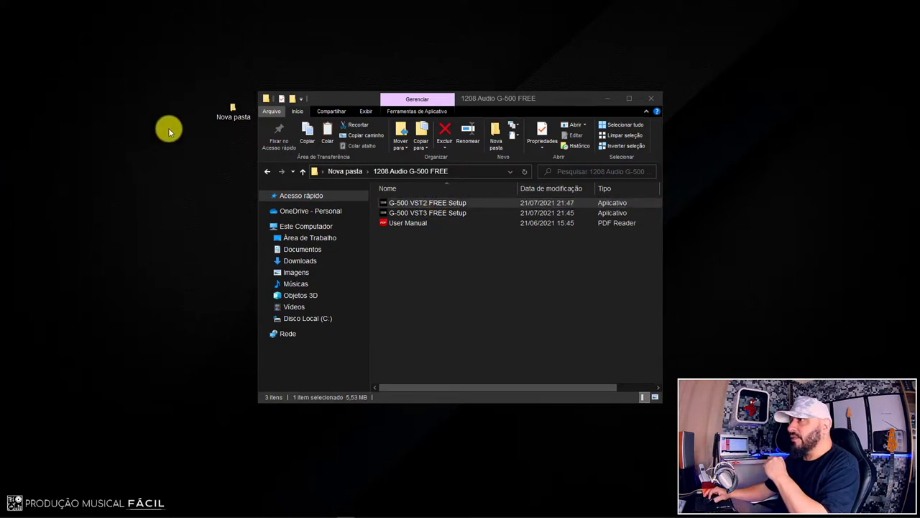
pyautogui.moveTo(339, 98); pyautogui.dragTo(592, 91)
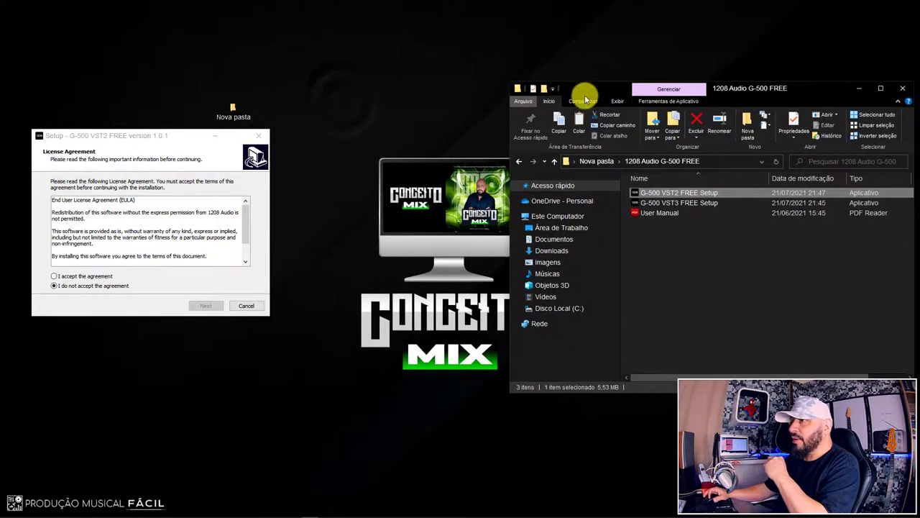
pyautogui.moveTo(113, 135); pyautogui.dragTo(301, 170)
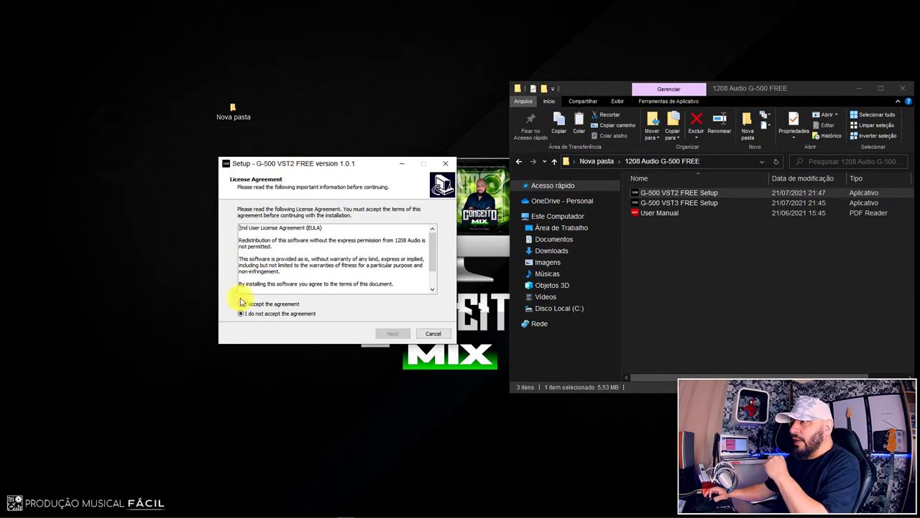
# Accept the license agreement, keep the default destination folder, install G-500 VST2 FREE and finish the setup
pyautogui.click(241, 304)
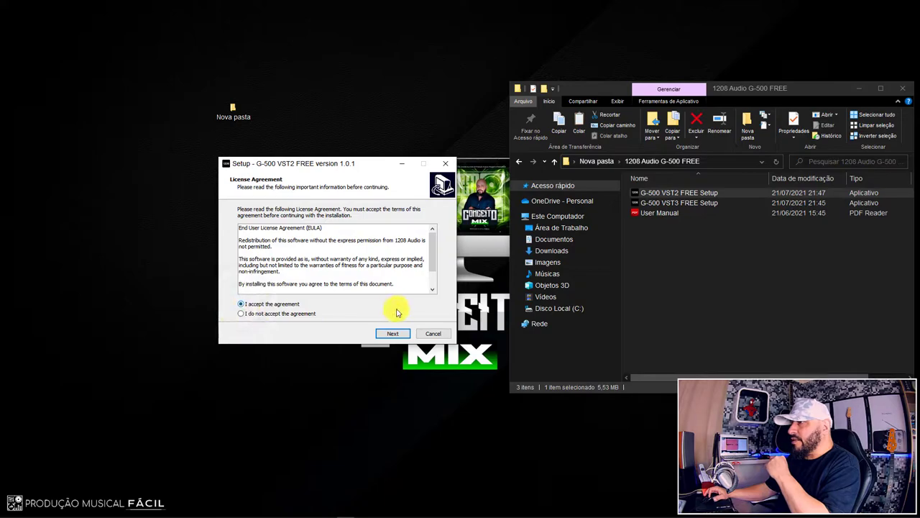
pyautogui.click(399, 335)
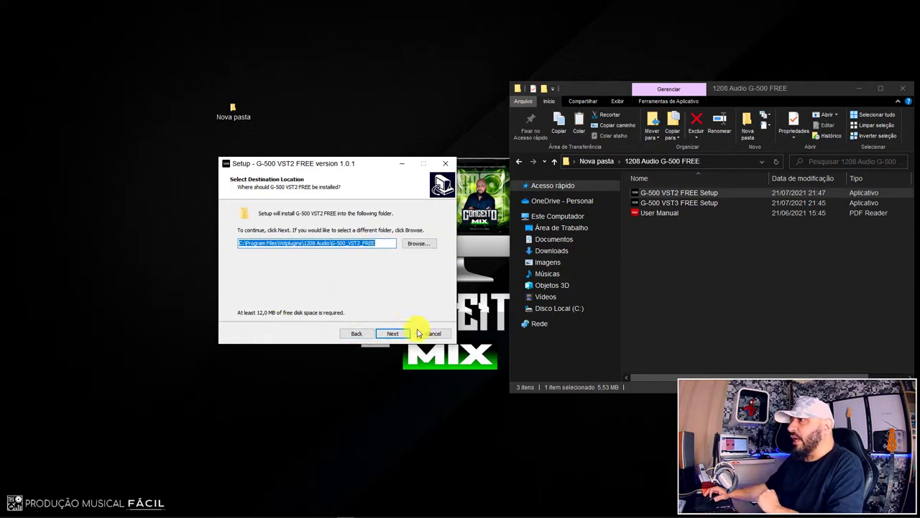
pyautogui.click(389, 333)
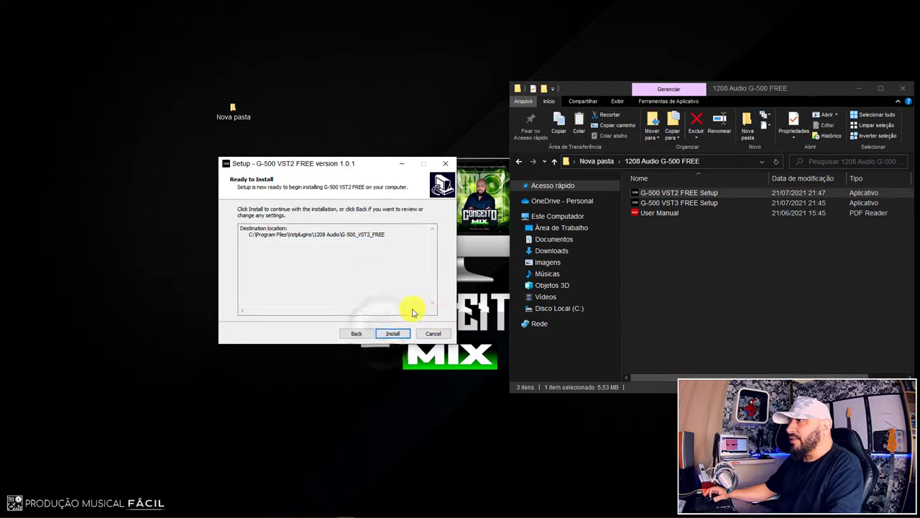
pyautogui.click(393, 335)
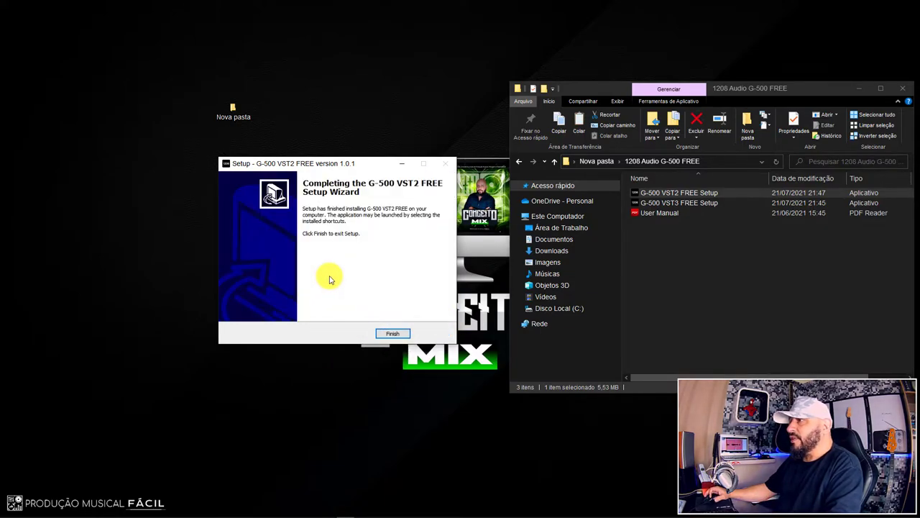
pyautogui.click(392, 333)
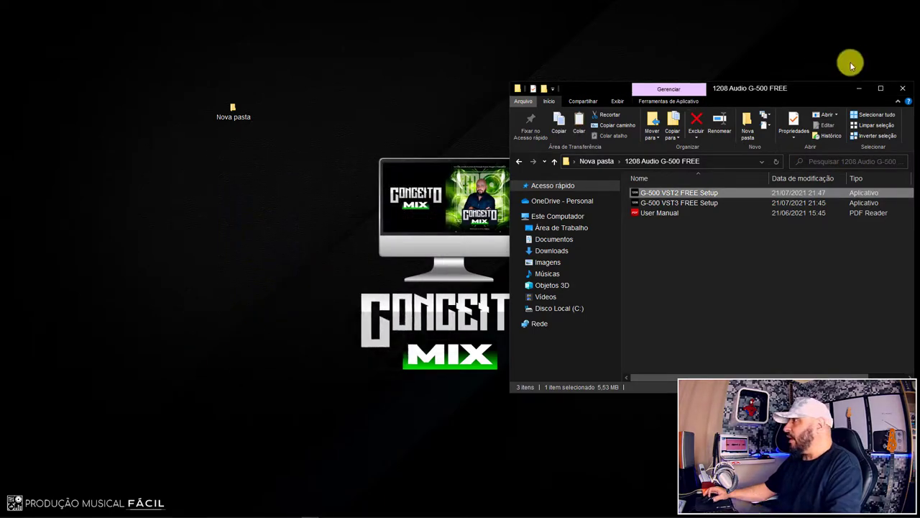
pyautogui.moveTo(811, 93); pyautogui.dragTo(598, 93)
pyautogui.click(679, 92)
pyautogui.moveTo(236, 112); pyautogui.dragTo(48, 40)
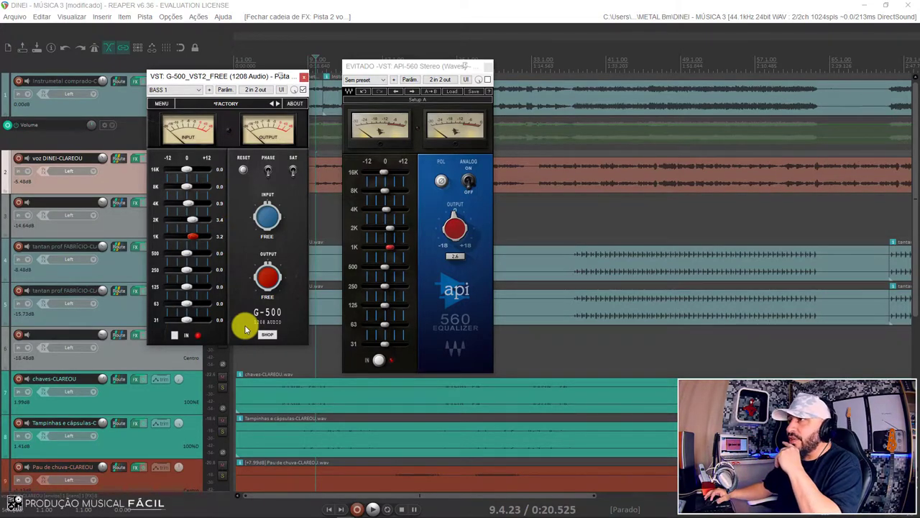
# Place the G-500 and API-560 plug-in windows side by side and compare their 1K band gain
pyautogui.moveTo(233, 79); pyautogui.dragTo(213, 84)
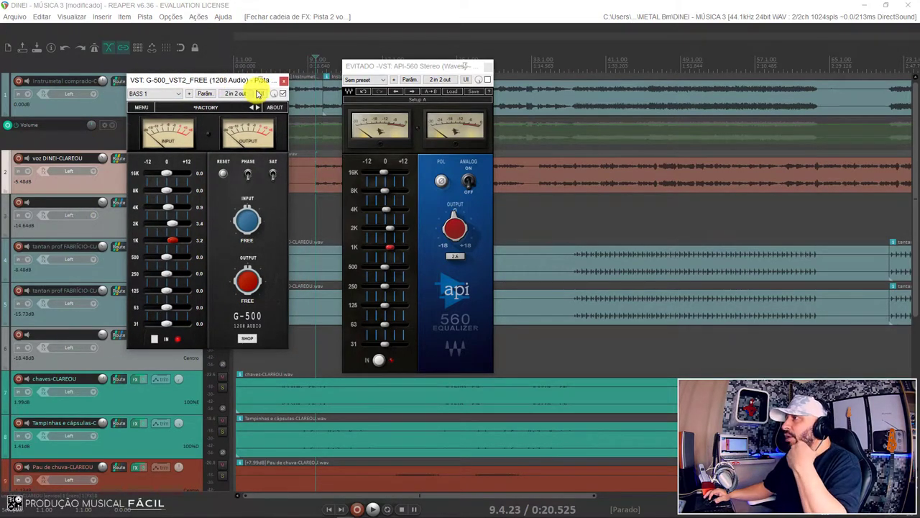
pyautogui.moveTo(405, 68); pyautogui.dragTo(409, 61)
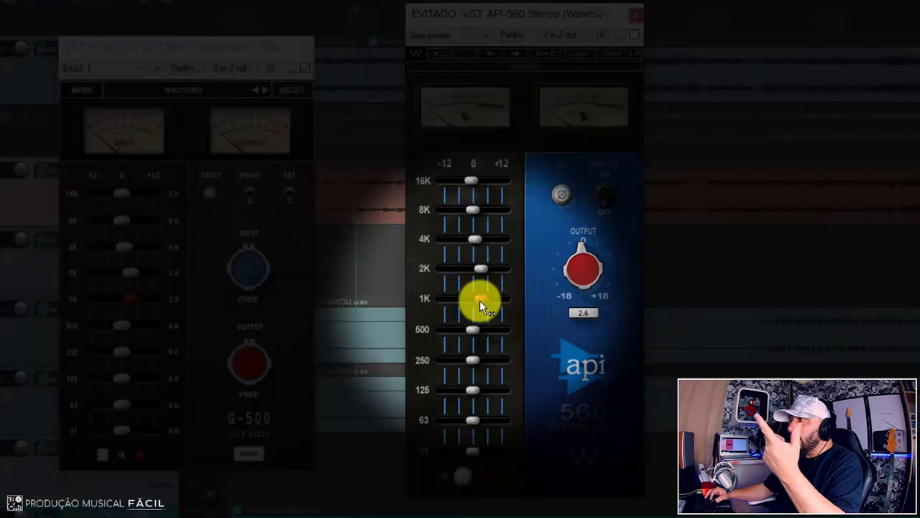
pyautogui.click(479, 301)
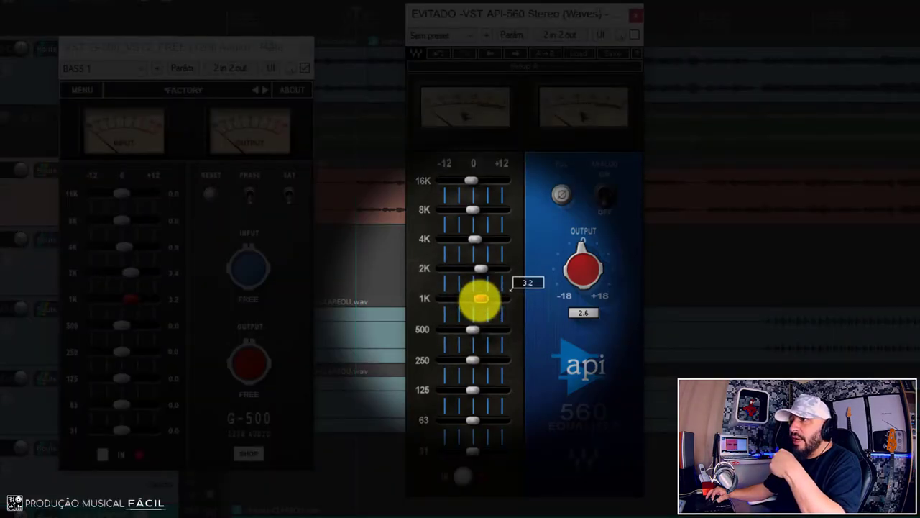
pyautogui.click(132, 303)
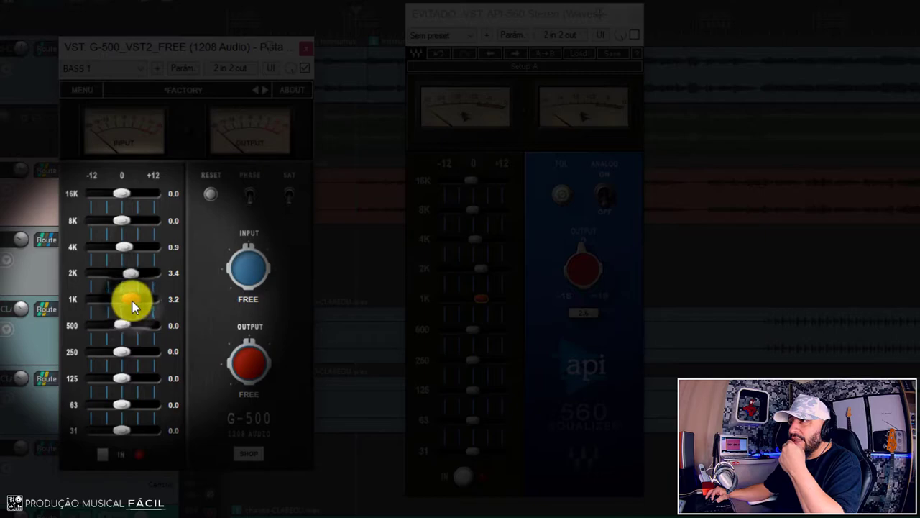
pyautogui.click(136, 298)
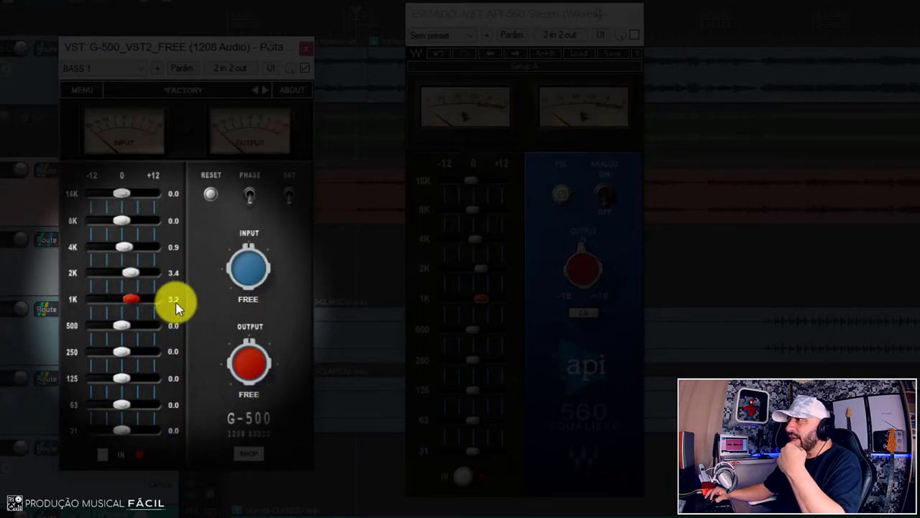
# Compare the 2K and 4K band gains between the API-560 and G-500 equalizers
pyautogui.click(504, 278)
pyautogui.click(482, 271)
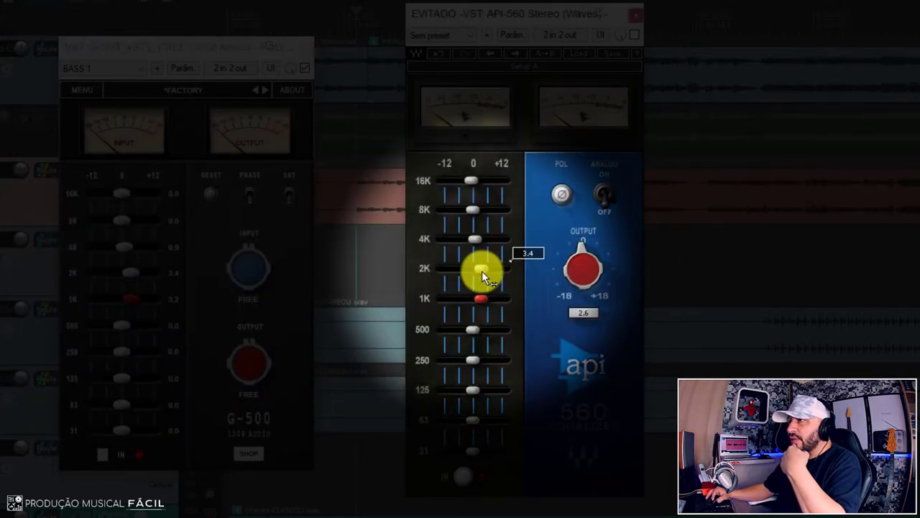
pyautogui.click(149, 275)
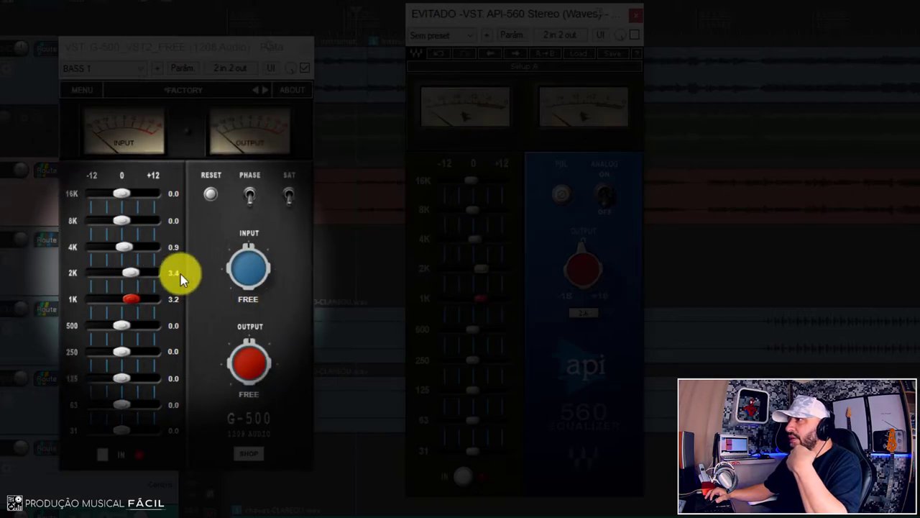
pyautogui.click(472, 230)
pyautogui.moveTo(474, 240)
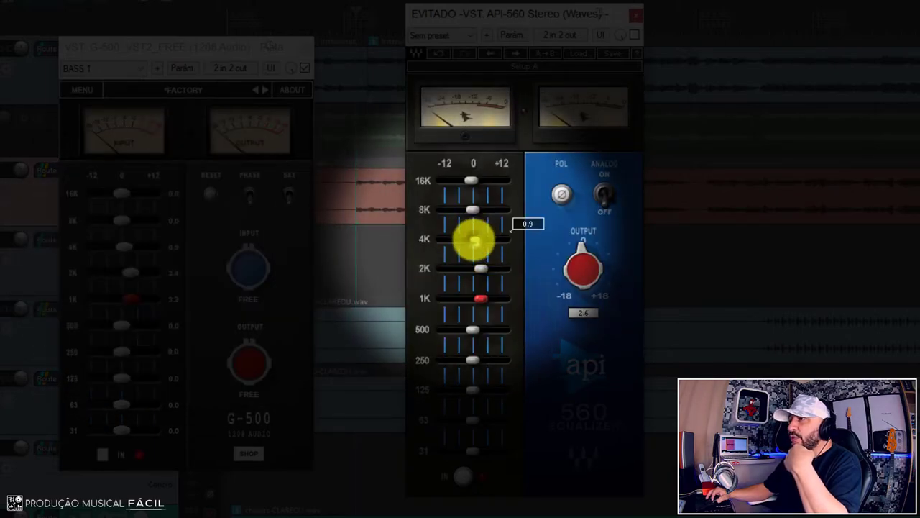
pyautogui.click(190, 226)
pyautogui.moveTo(122, 248); pyautogui.dragTo(125, 249)
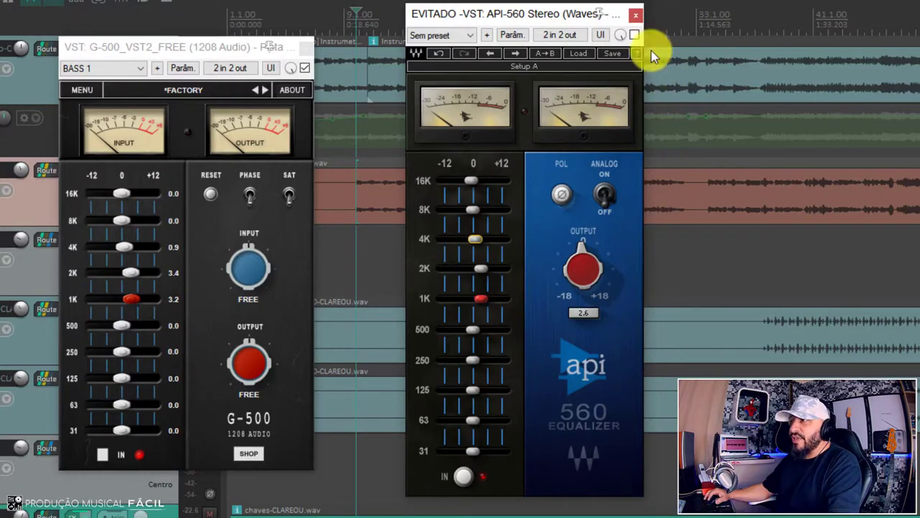
# Close the API-560 window and audition the vocal track with the G-500 equalizer bypassed
pyautogui.click(636, 15)
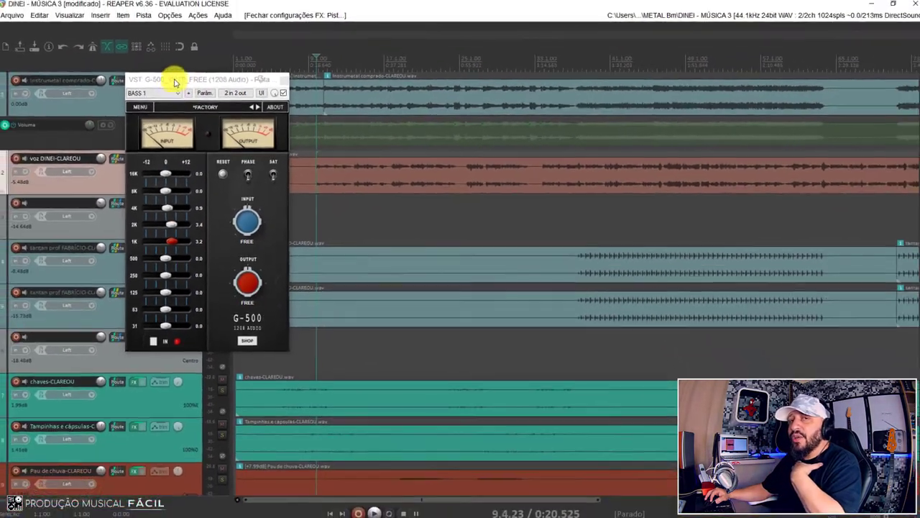
pyautogui.moveTo(175, 81); pyautogui.dragTo(324, 114)
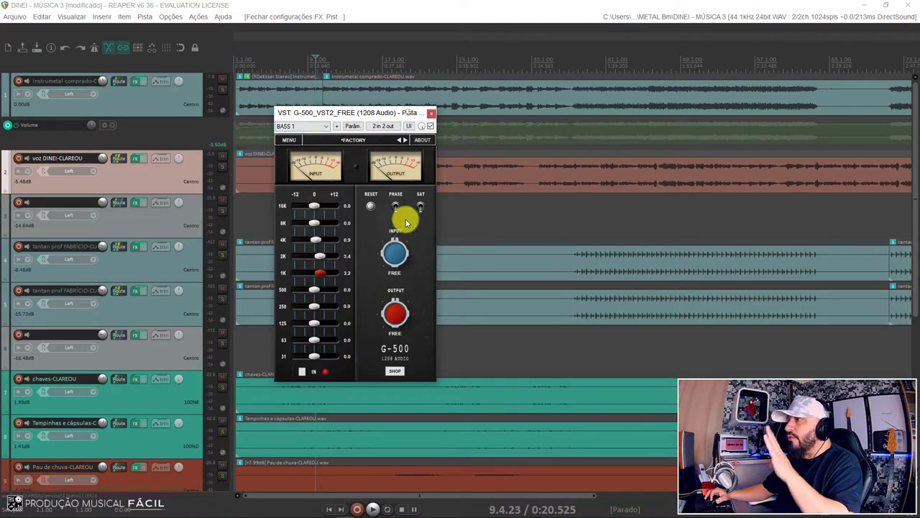
pyautogui.click(429, 127)
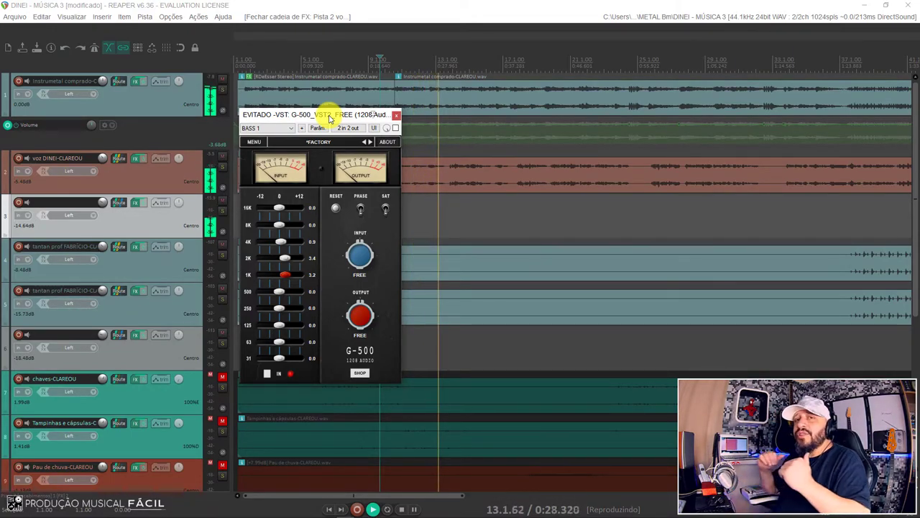
pyautogui.press('space')
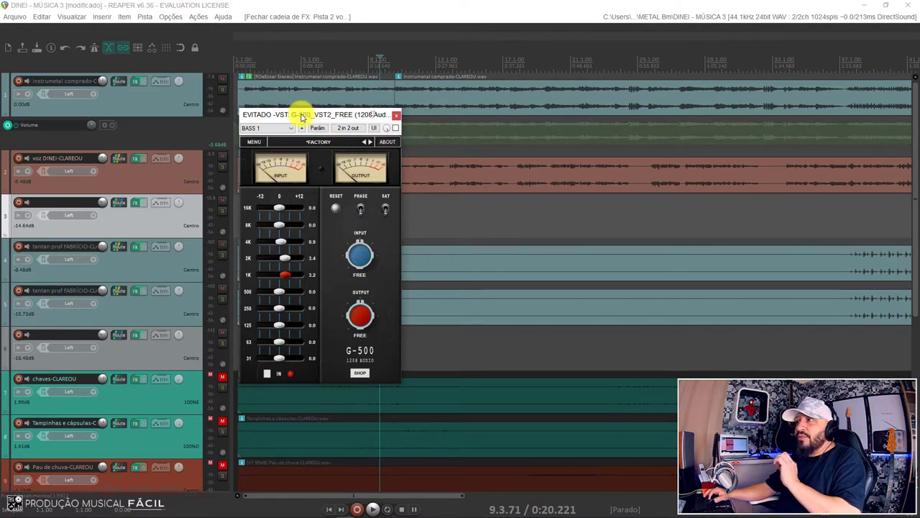
# Play the song while switching the G-500 between active and bypassed, leave it active and stop playback
pyautogui.moveTo(302, 117); pyautogui.dragTo(285, 120)
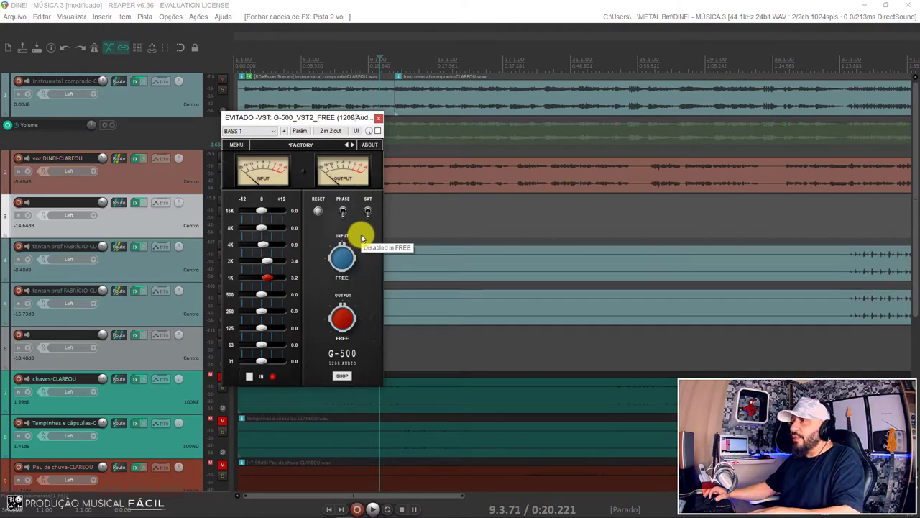
pyautogui.moveTo(318, 121); pyautogui.dragTo(302, 96)
pyautogui.press('space')
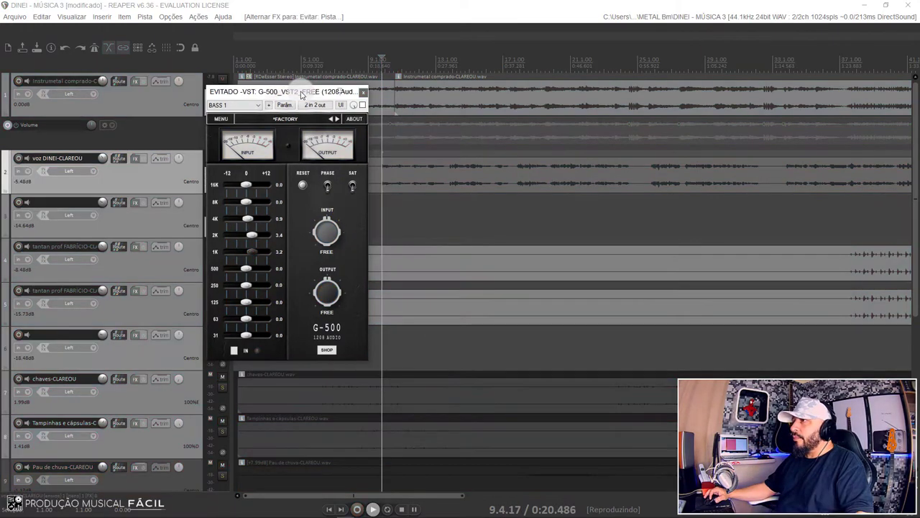
pyautogui.click(363, 106)
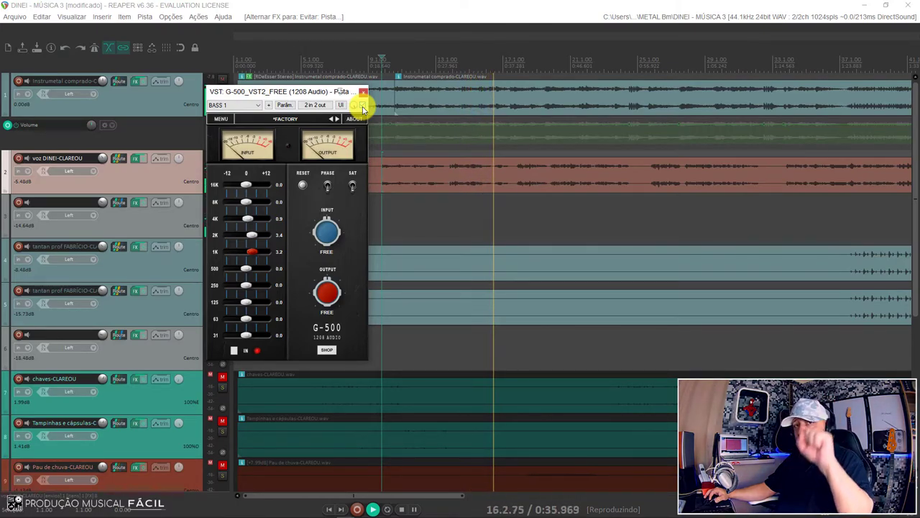
pyautogui.click(363, 106)
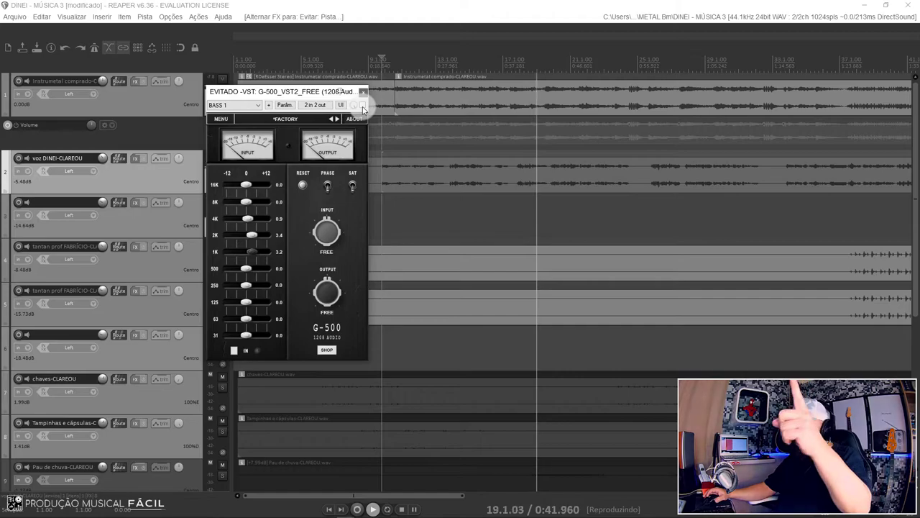
pyautogui.click(363, 106)
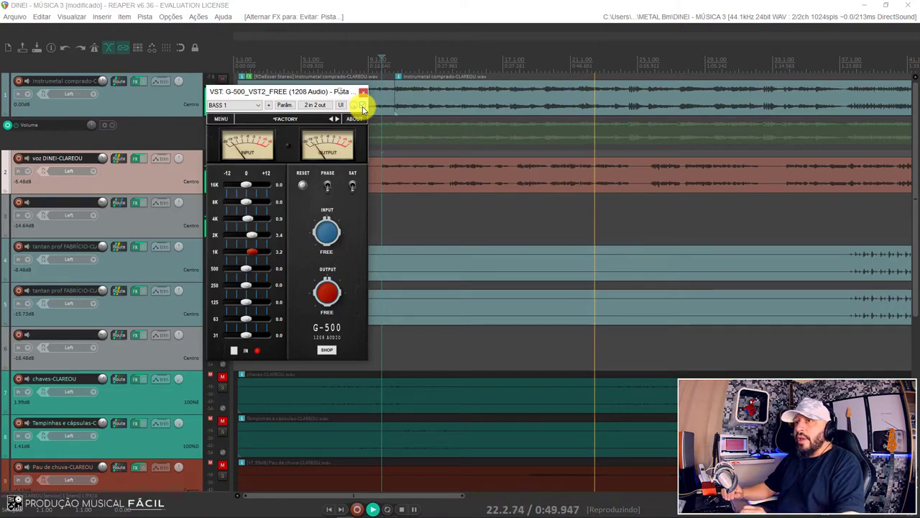
pyautogui.press('space')
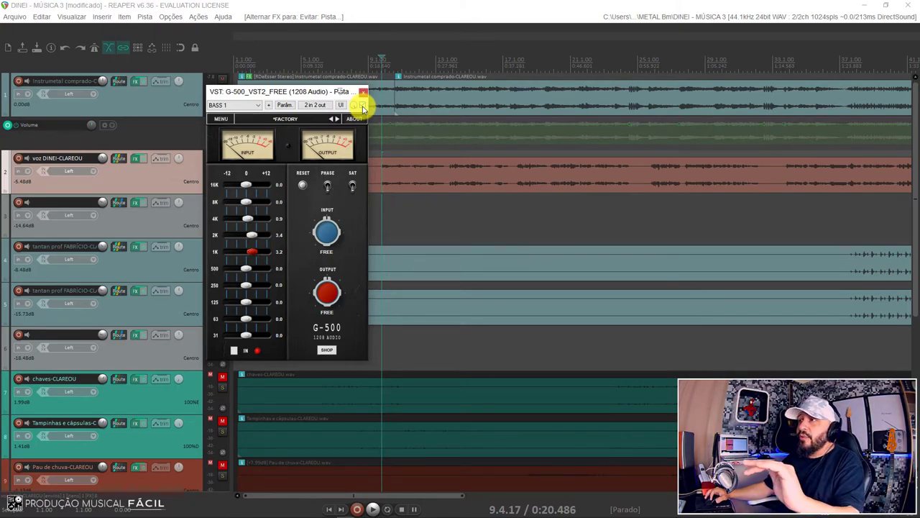
# Close the floating G-500 window and examine the soloed vocal during playback with the Spectrum Analyzer in track 2's FX chain
pyautogui.click(365, 94)
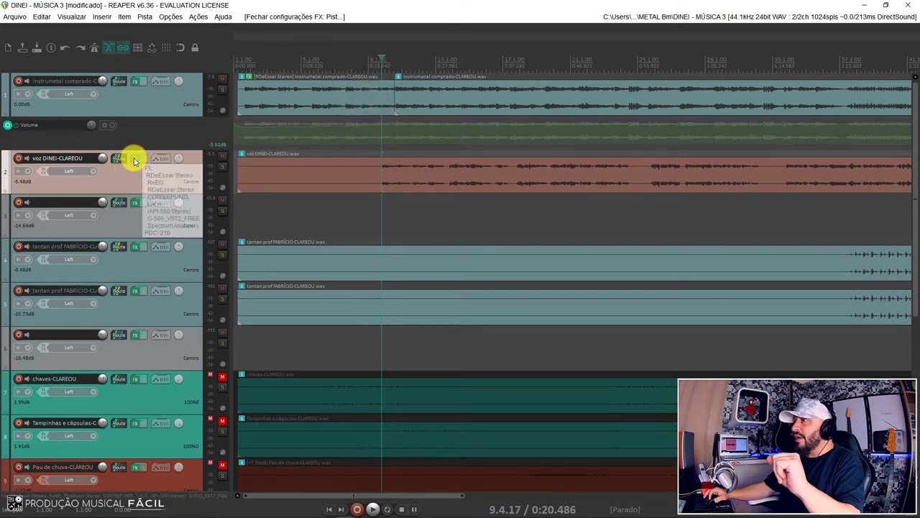
pyautogui.click(135, 159)
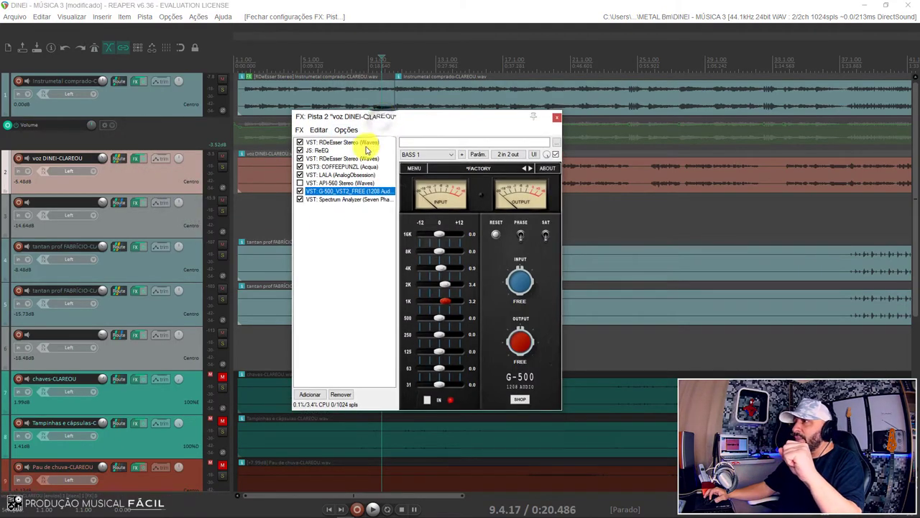
pyautogui.click(335, 199)
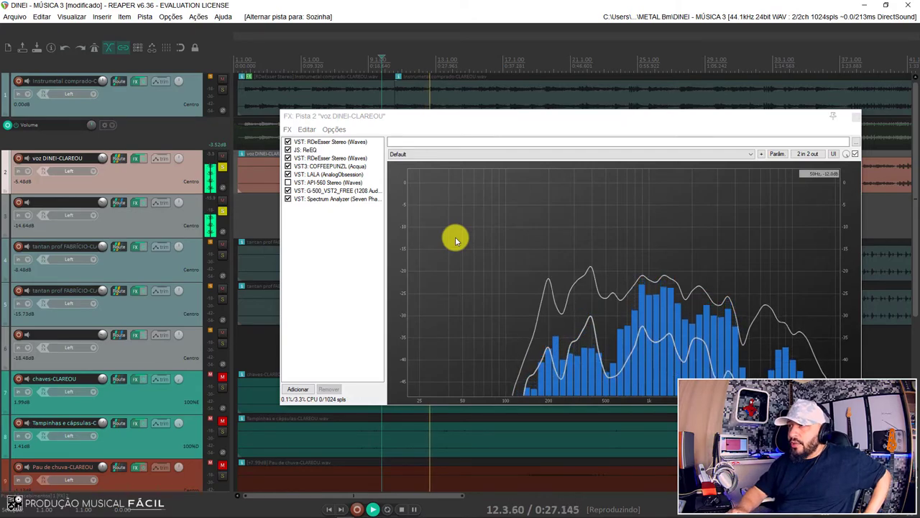
pyautogui.press('space')
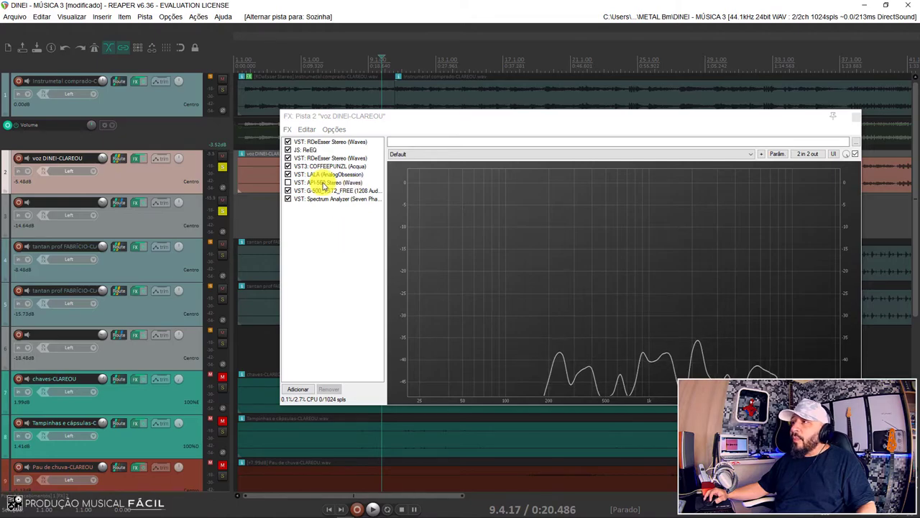
# Review the RDeEsser, ReEQ, COFFEEPUNZL, LALA and G-500 plugins in track 2's FX chain and close the chain window
pyautogui.click(328, 141)
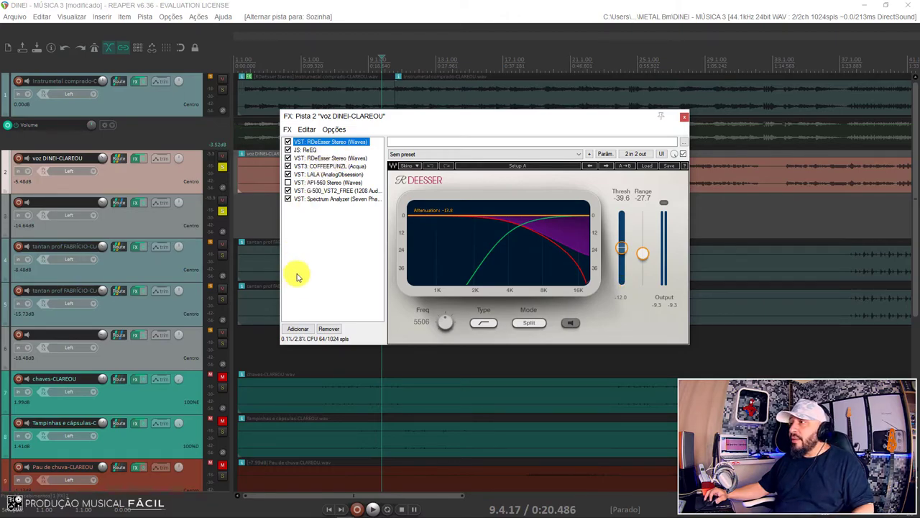
pyautogui.click(303, 150)
pyautogui.click(329, 166)
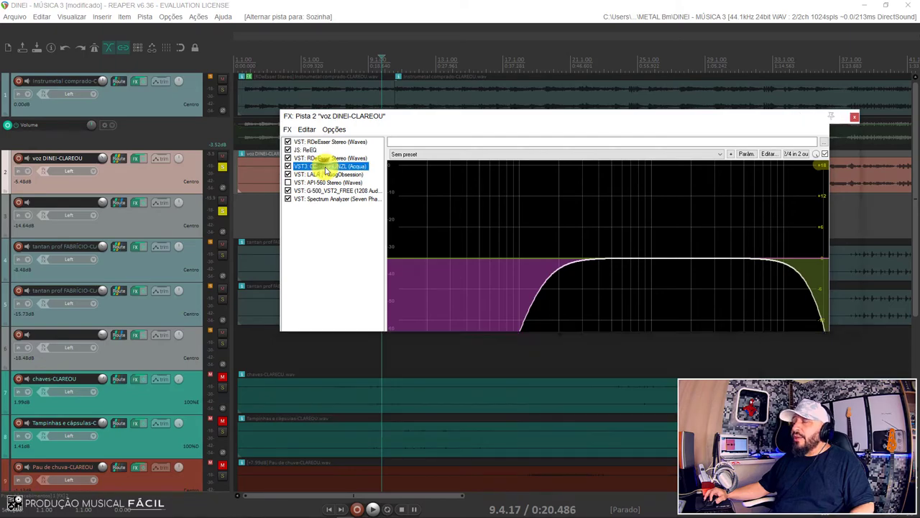
pyautogui.click(314, 175)
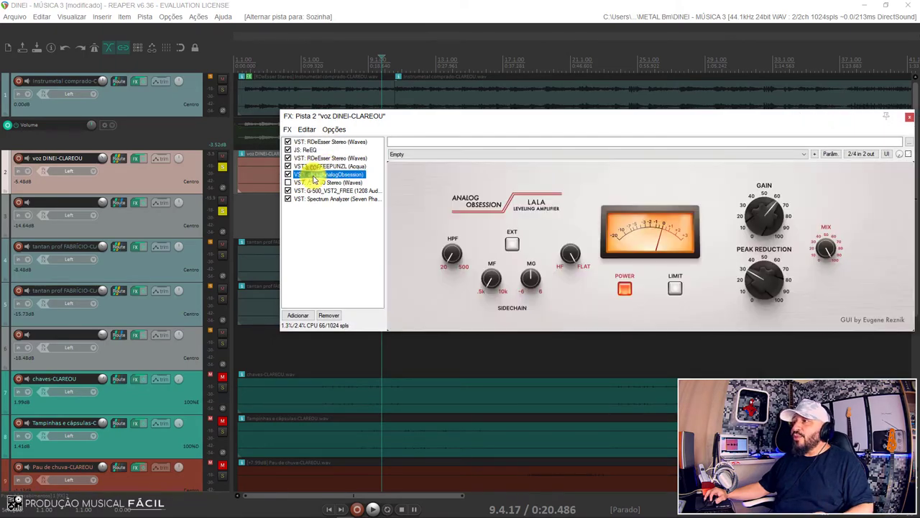
pyautogui.click(328, 191)
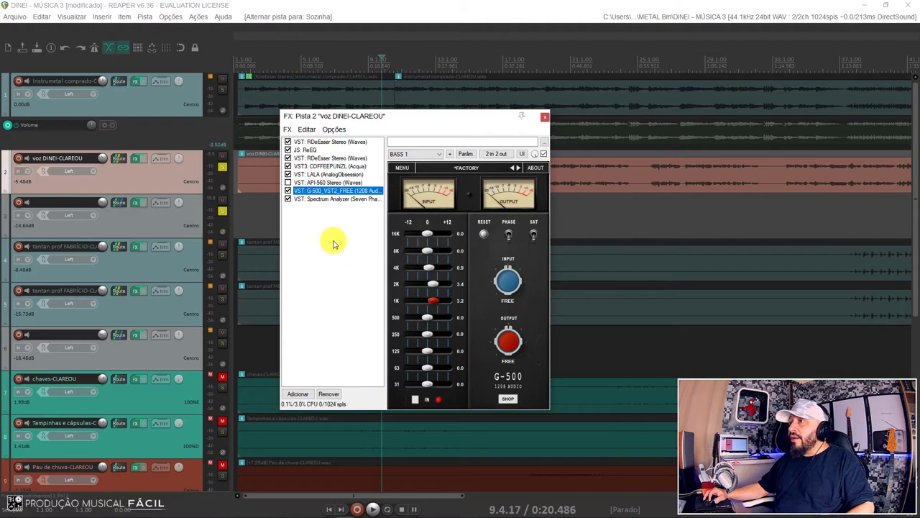
pyautogui.click(545, 121)
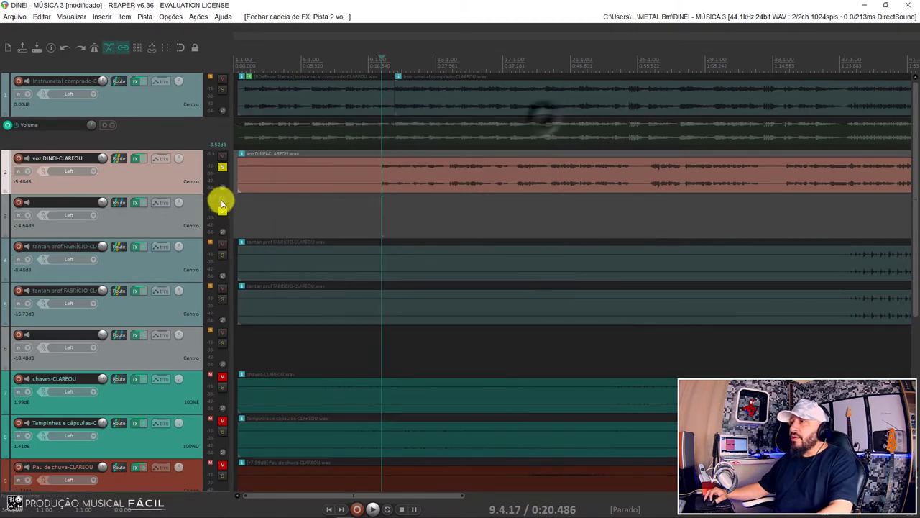
# Mute track 3 and play the soloed vocal with track 2's FX chain bypassed and re-enabled, stopping playback at the end
pyautogui.keyDown('ctrl'); pyautogui.click(138, 159); pyautogui.keyUp('ctrl')
pyautogui.press('space')
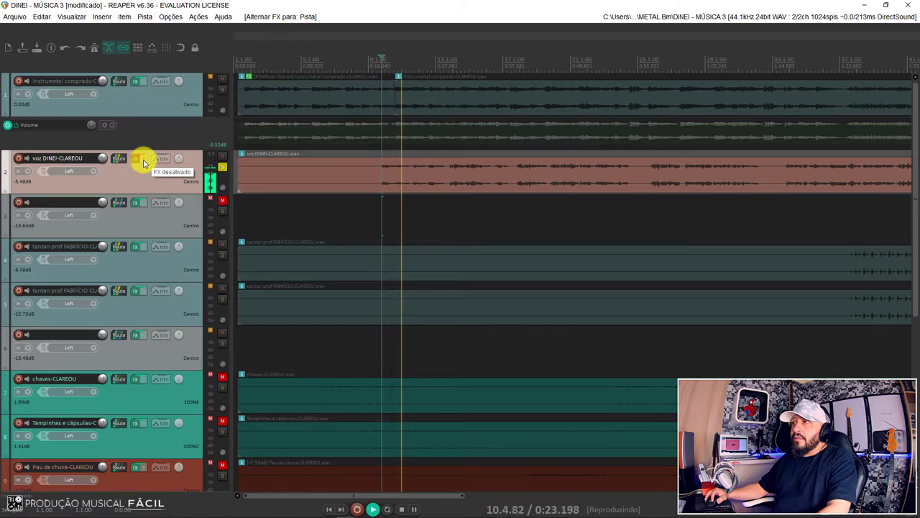
pyautogui.keyDown('ctrl'); pyautogui.click(143, 164); pyautogui.keyUp('ctrl')
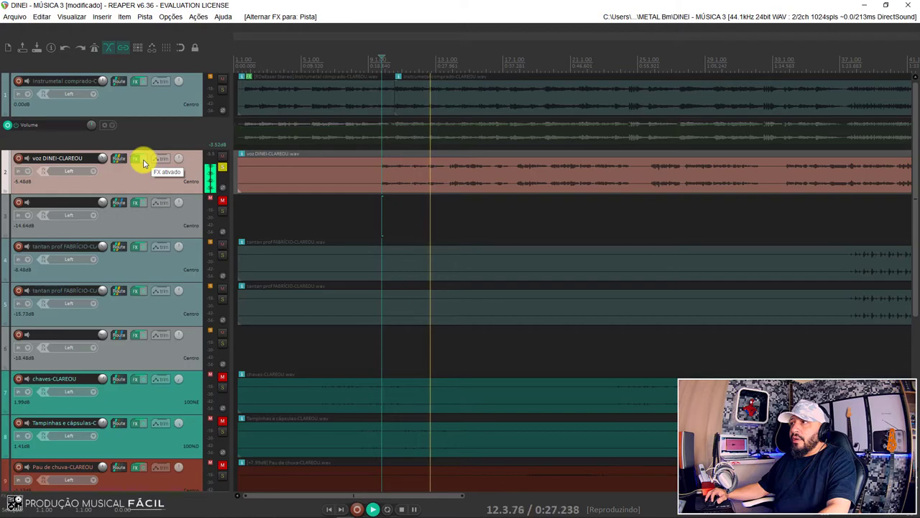
pyautogui.press('space')
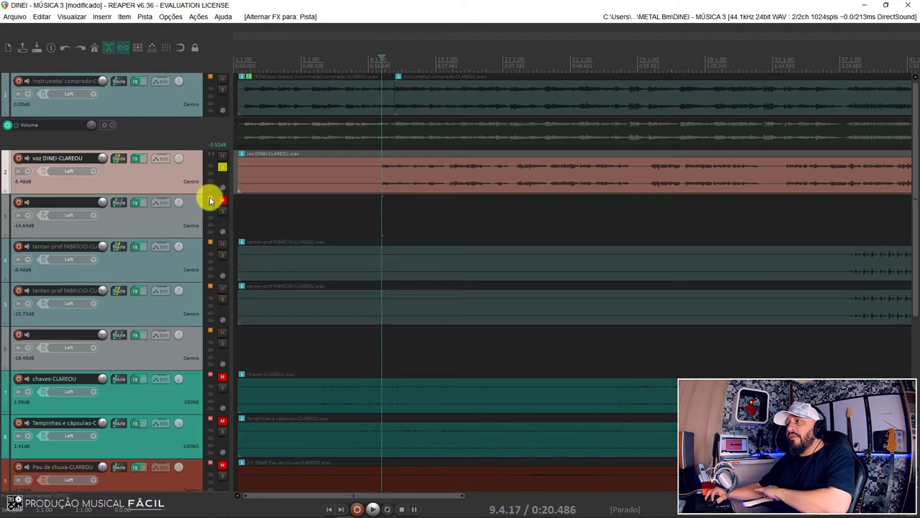
# Unmute and solo track 3, and briefly play it together with the soloed vocal track
pyautogui.click(222, 213)
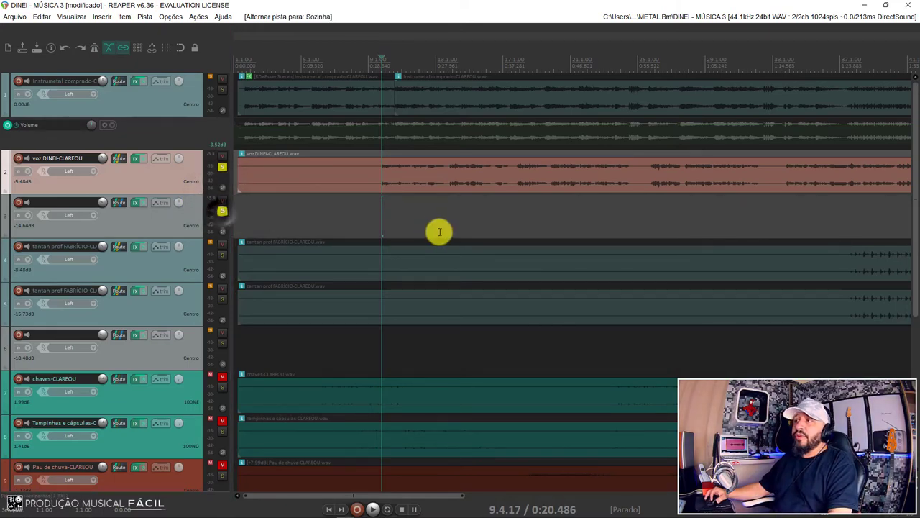
pyautogui.press('space')
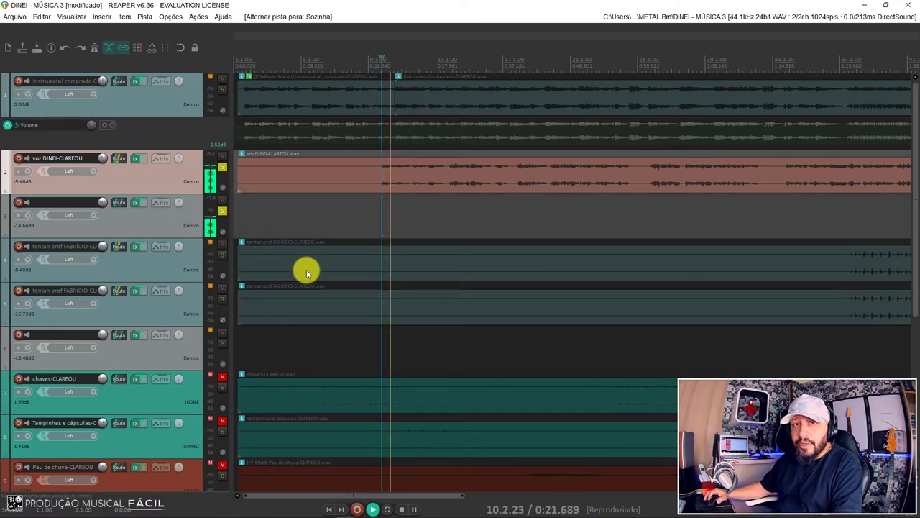
pyautogui.press('space')
# Open track 3's FX chain to examine the REmatrix reverb with its Modern Feel preset, and close it
pyautogui.press('f')
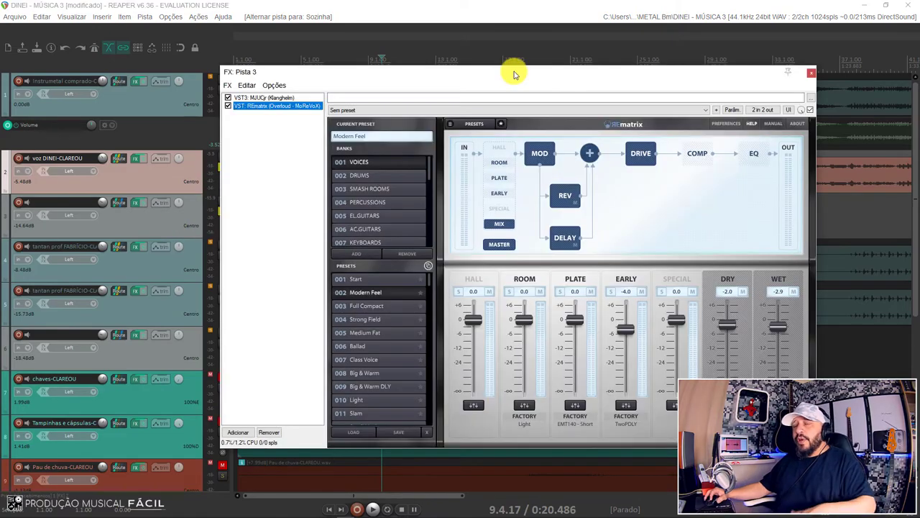
pyautogui.moveTo(514, 74); pyautogui.dragTo(520, 75)
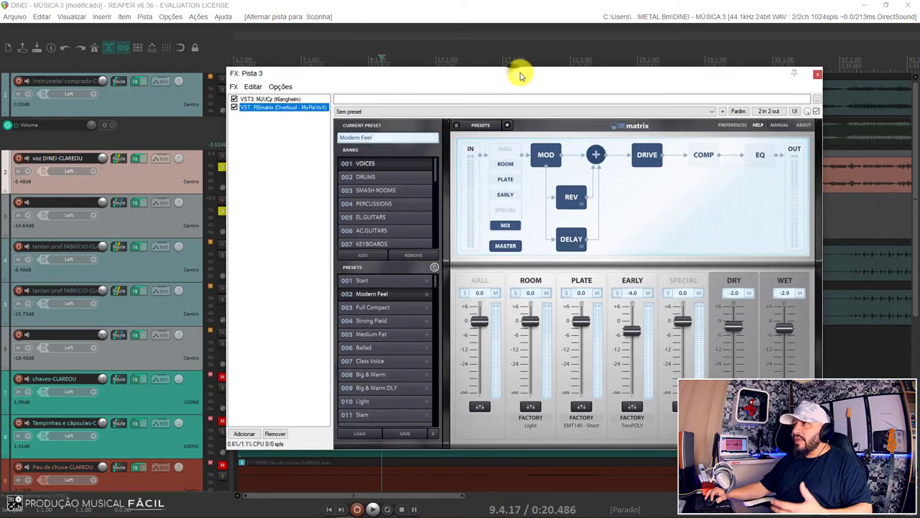
pyautogui.click(819, 75)
# Turn off solo on tracks 3 and 2, play the vocal within the full mix and stop playback
pyautogui.click(221, 211)
pyautogui.click(221, 167)
pyautogui.press('space')
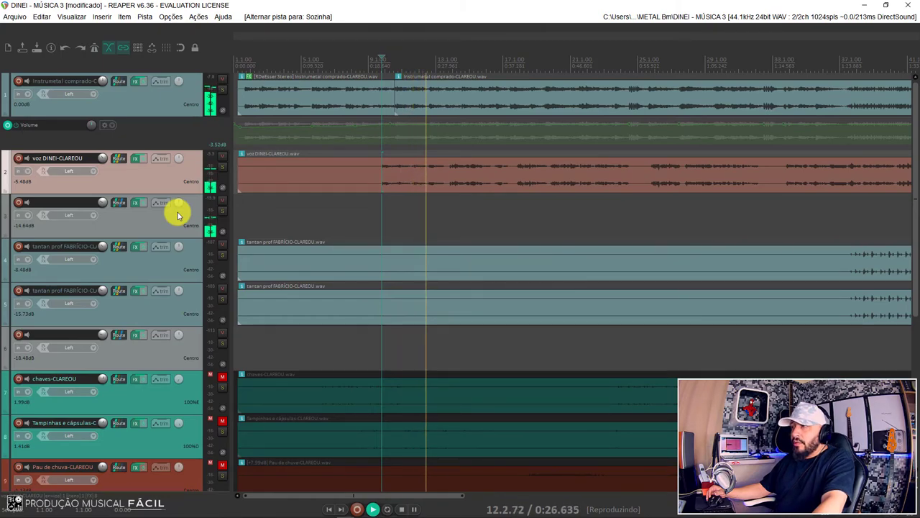
pyautogui.press('space')
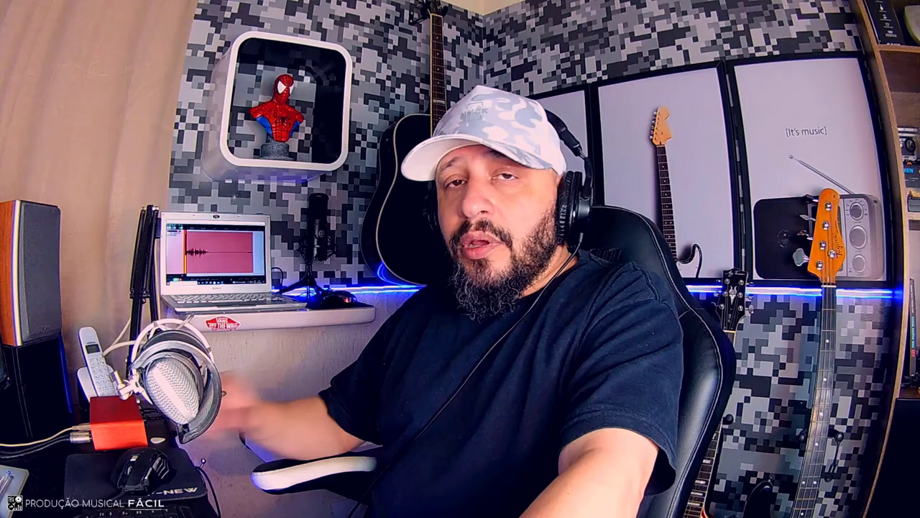